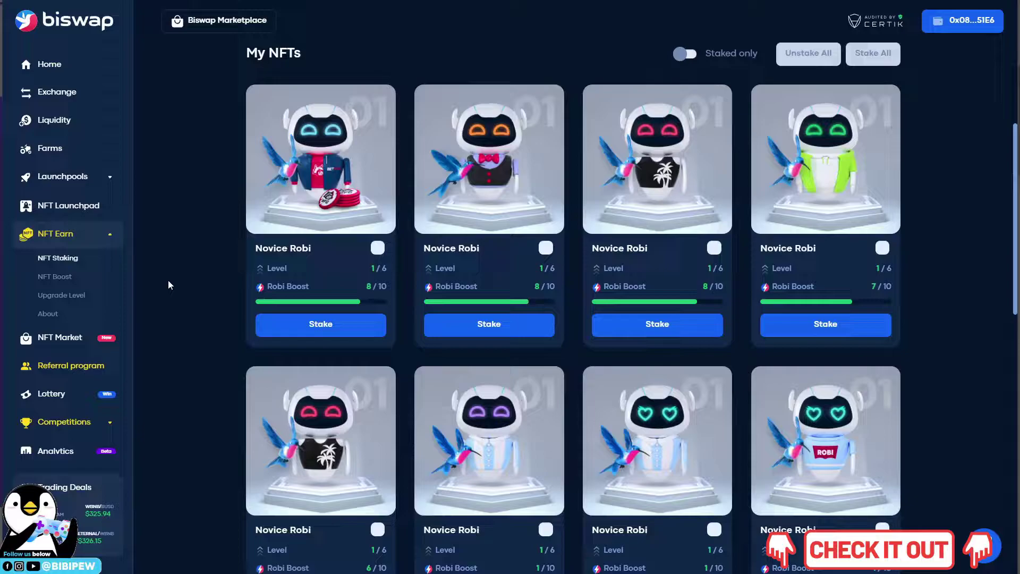
Step: Mark all four Novice Robi cards for staking
scroll(180, 276, "up", 3)
scroll(179, 276, "down", 3)
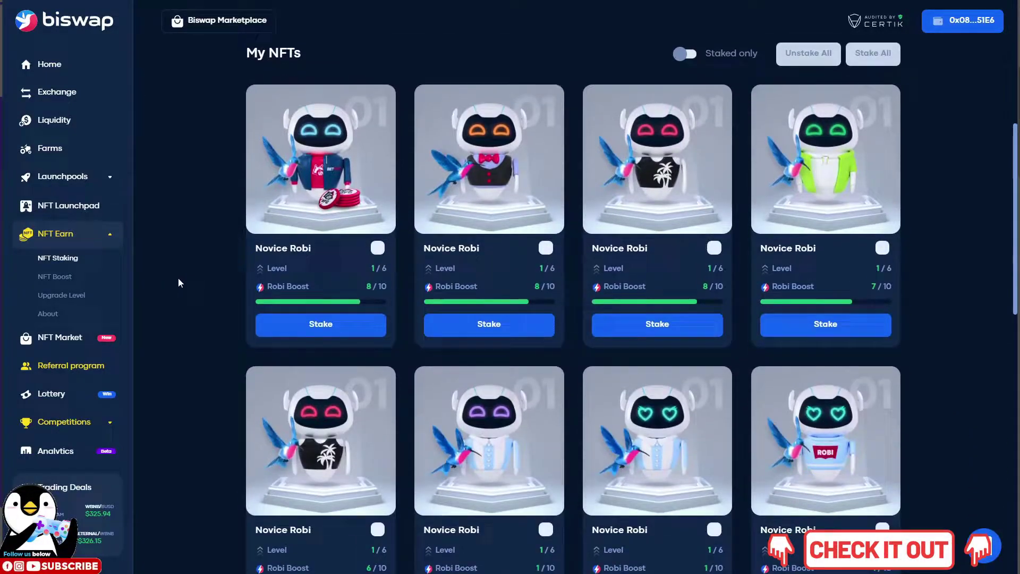
left_click(378, 248)
left_click(547, 250)
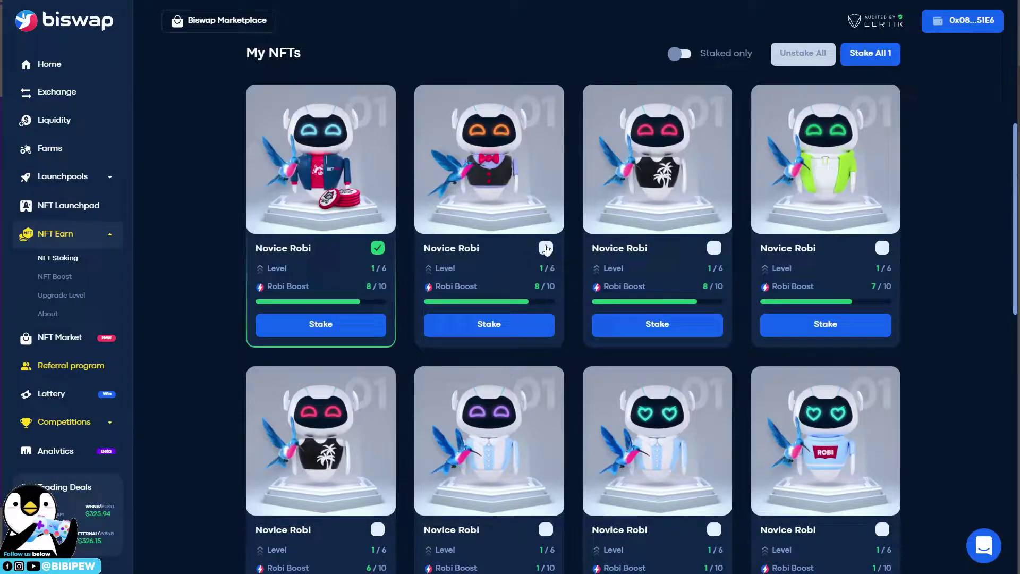
left_click(715, 249)
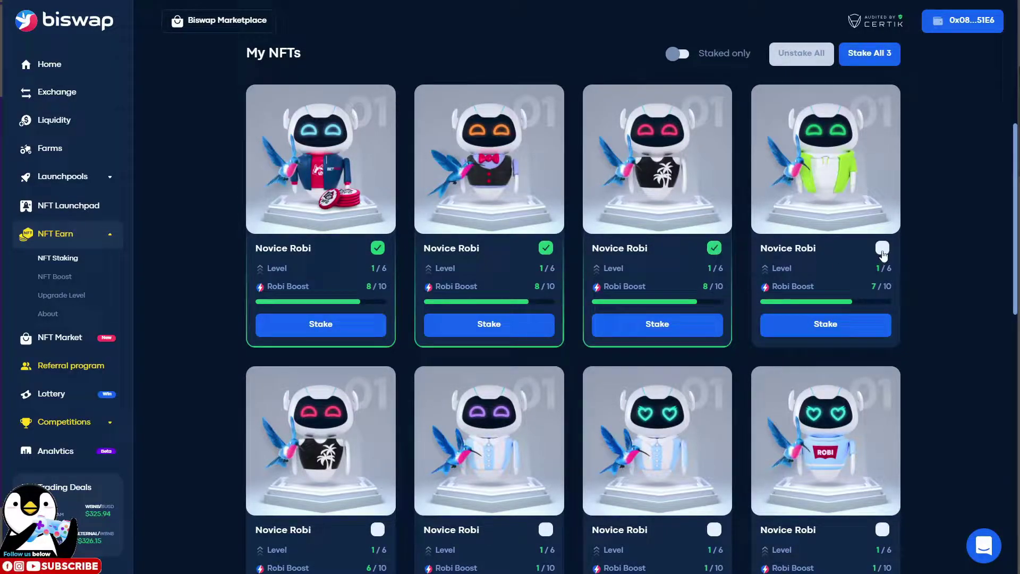
left_click(882, 248)
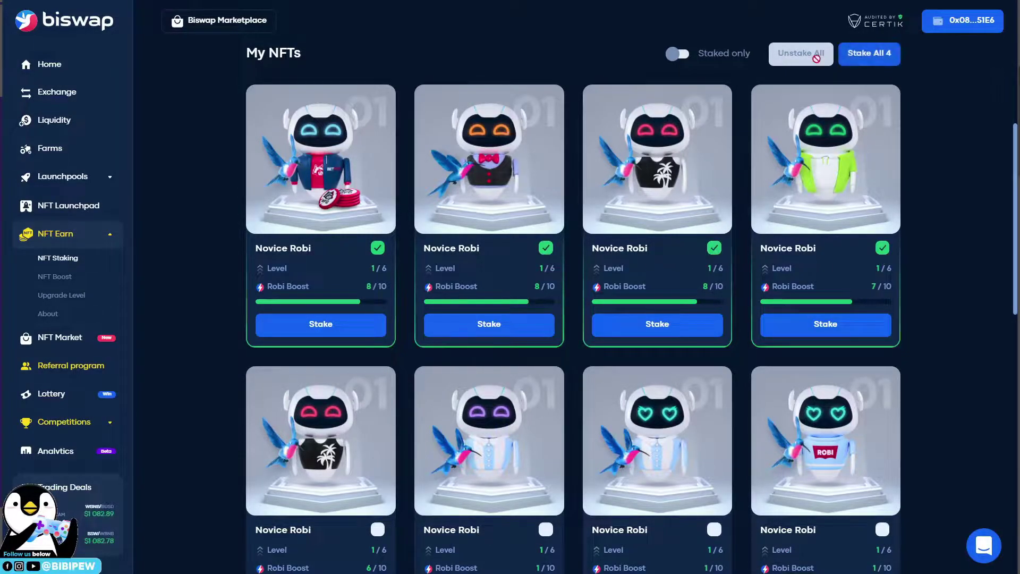
Step: Clear all four staking selections and open the first Robi's details, token #39532
left_click(882, 248)
left_click(714, 248)
left_click(546, 248)
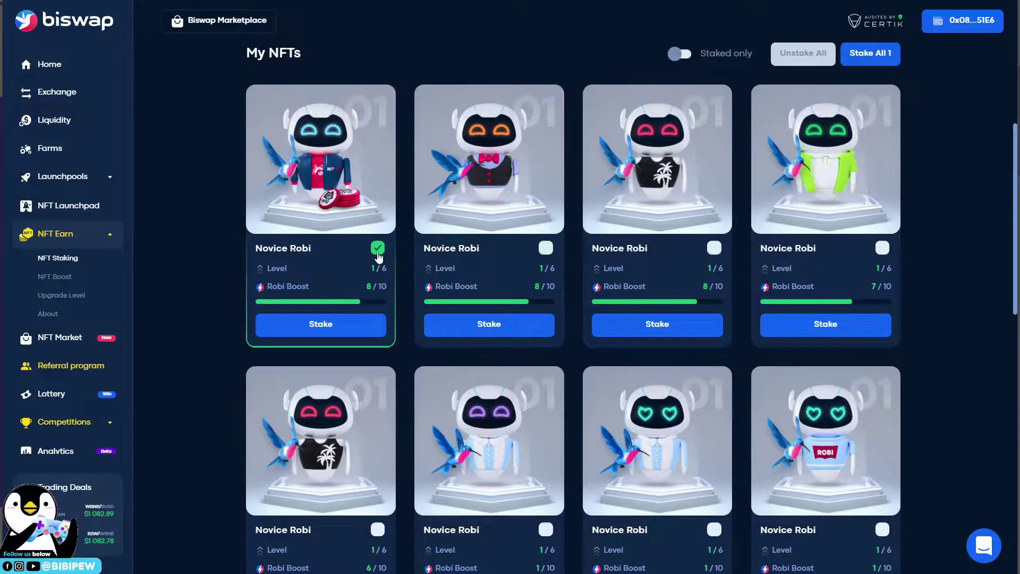
left_click(377, 250)
left_click(354, 206)
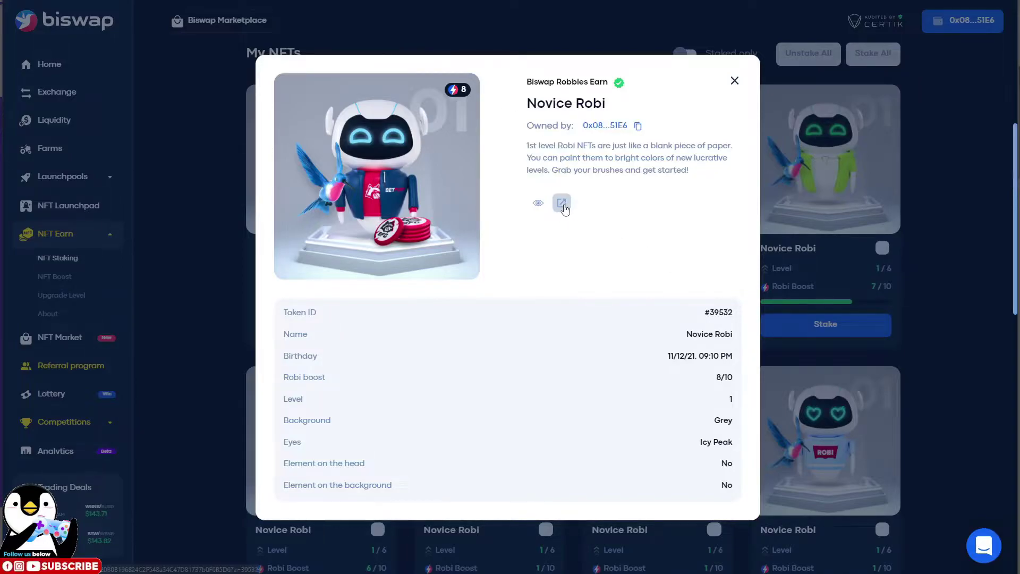
Step: View token #39532's NFT page, then open Robi #39983 and select its token ID
left_click(562, 204)
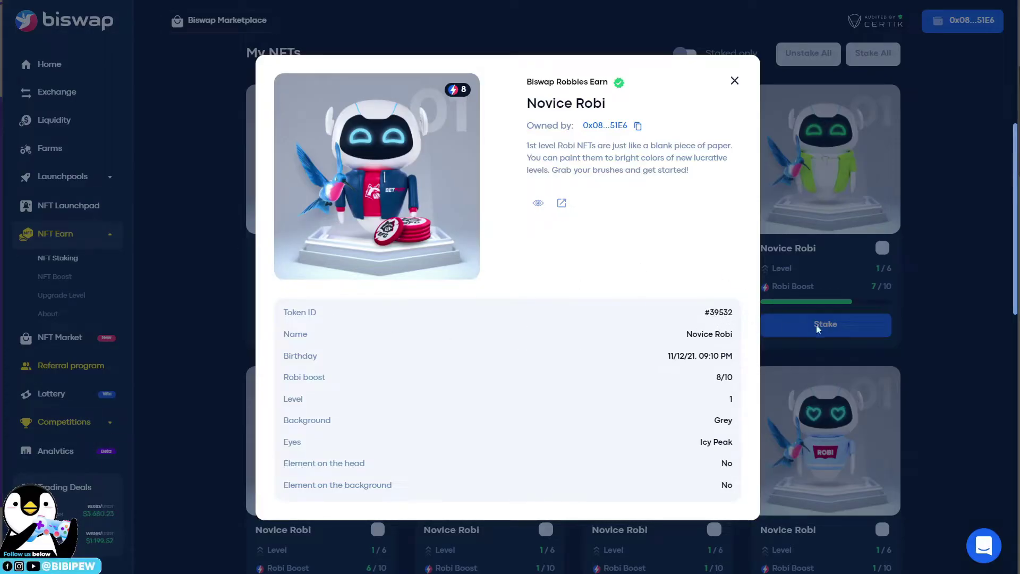
left_click(819, 330)
left_click(556, 287)
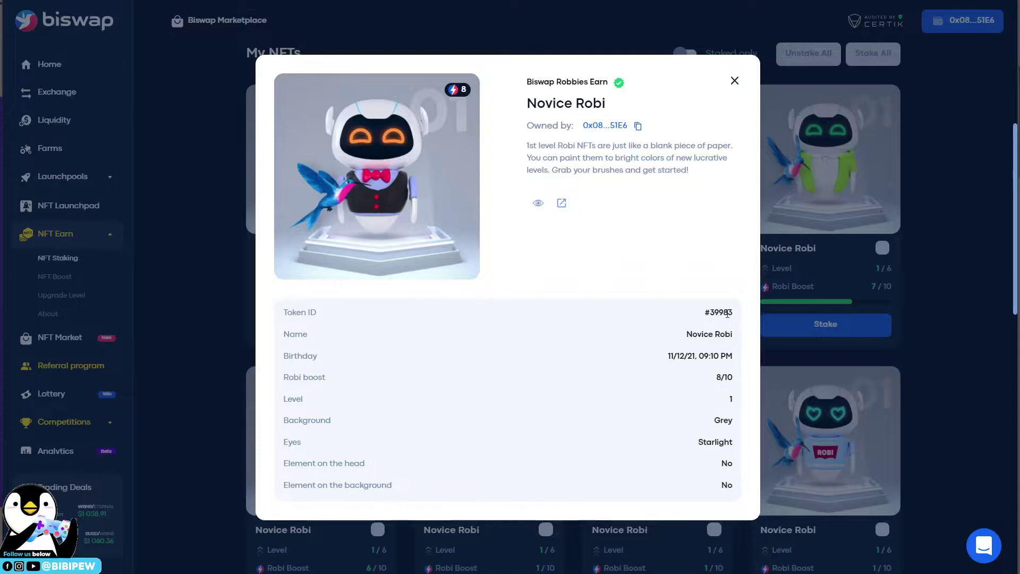
double_click(723, 312)
Step: Close #39983 and review the pink-eyed Robi #40125's details
left_click(845, 297)
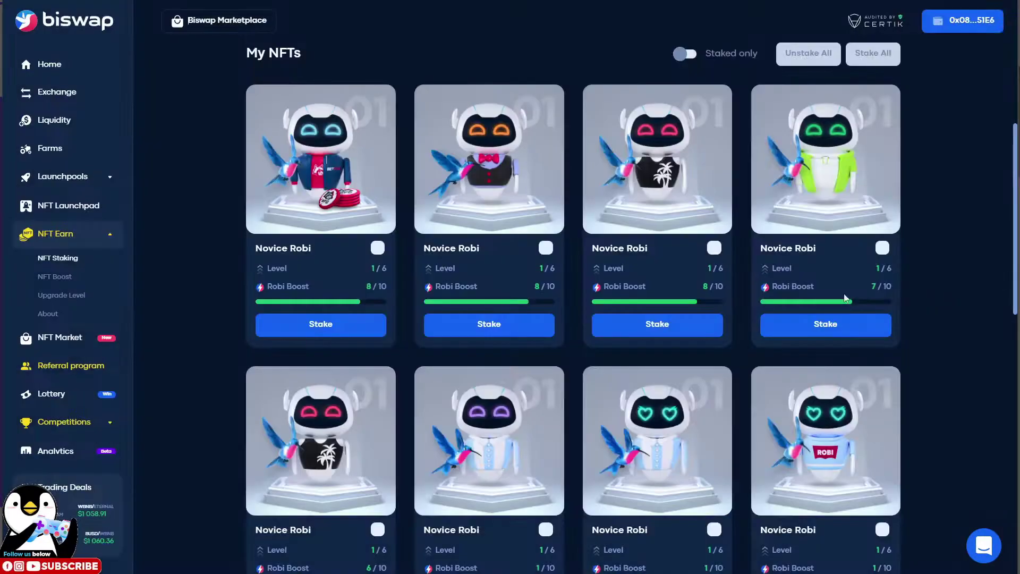
left_click(685, 202)
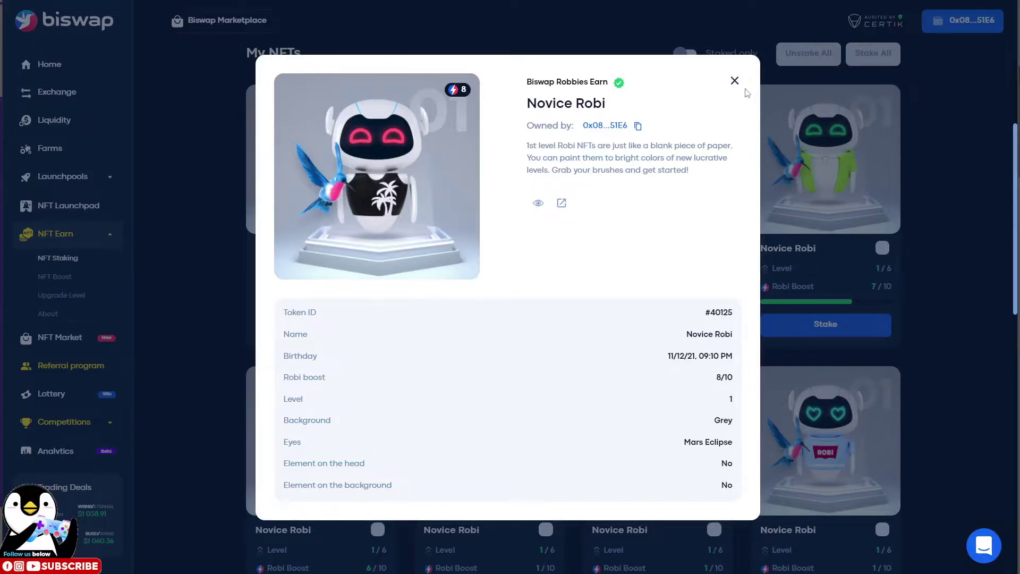
left_click(734, 81)
Step: Review the heart-eyed Novice Robi #12356's details, then close them
scroll(886, 412, "down", 2)
scroll(882, 411, "down", 6)
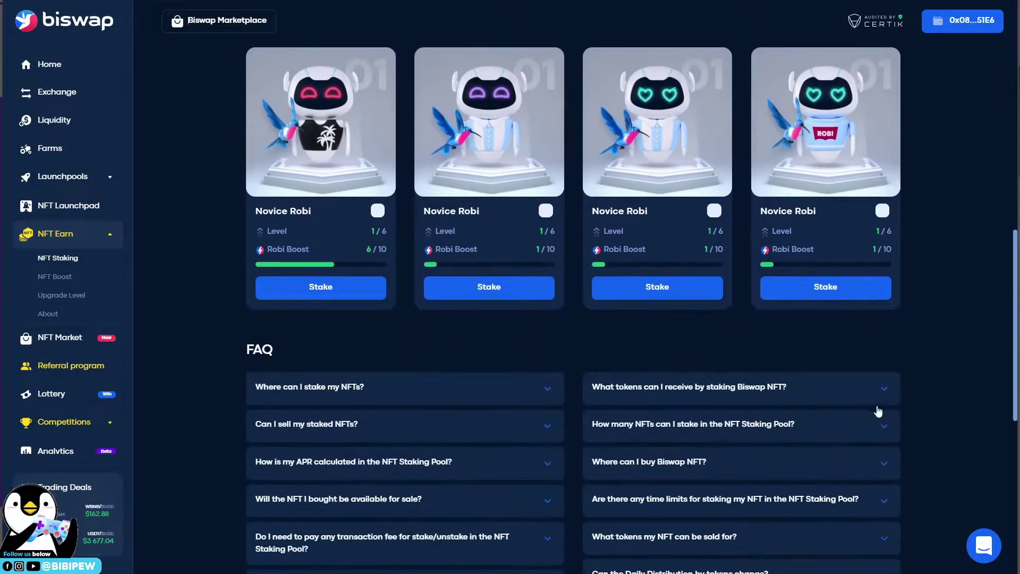
scroll(877, 409, "up", 5)
left_click(683, 326)
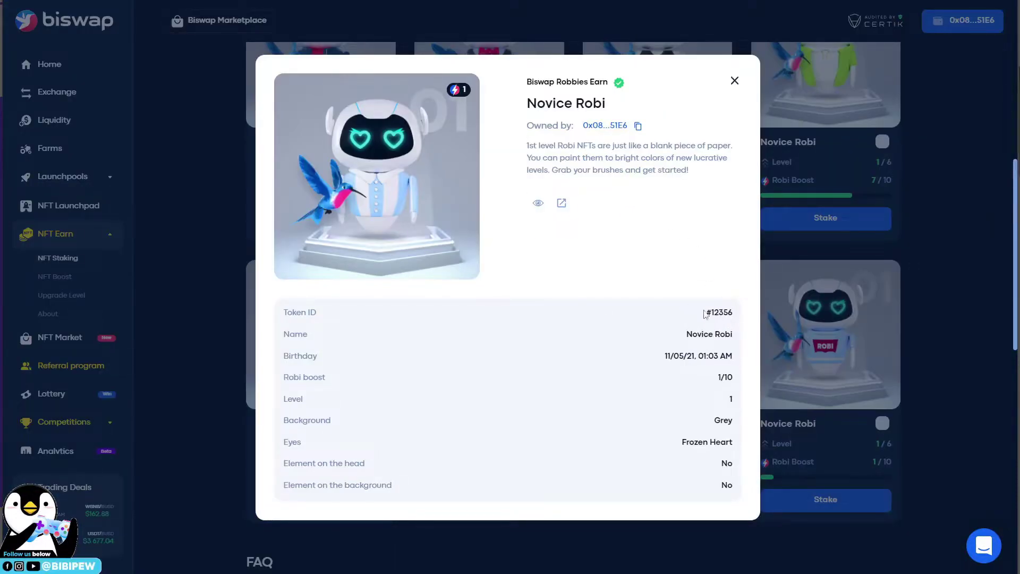
left_click(735, 80)
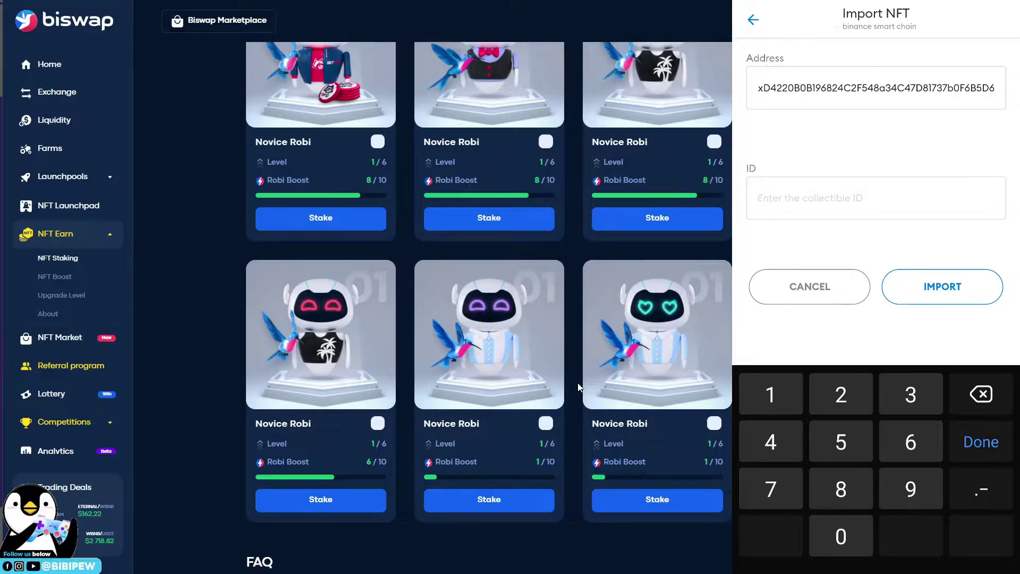
Step: Enter collectible ID 39532 and import the Robi into MetaMask
type("39532")
key("Return")
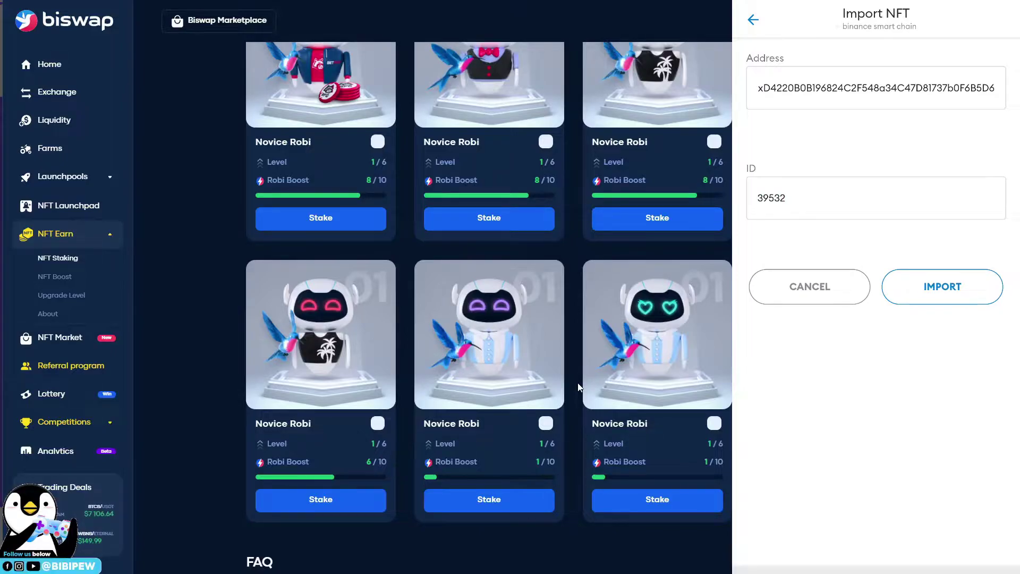
left_click(942, 286)
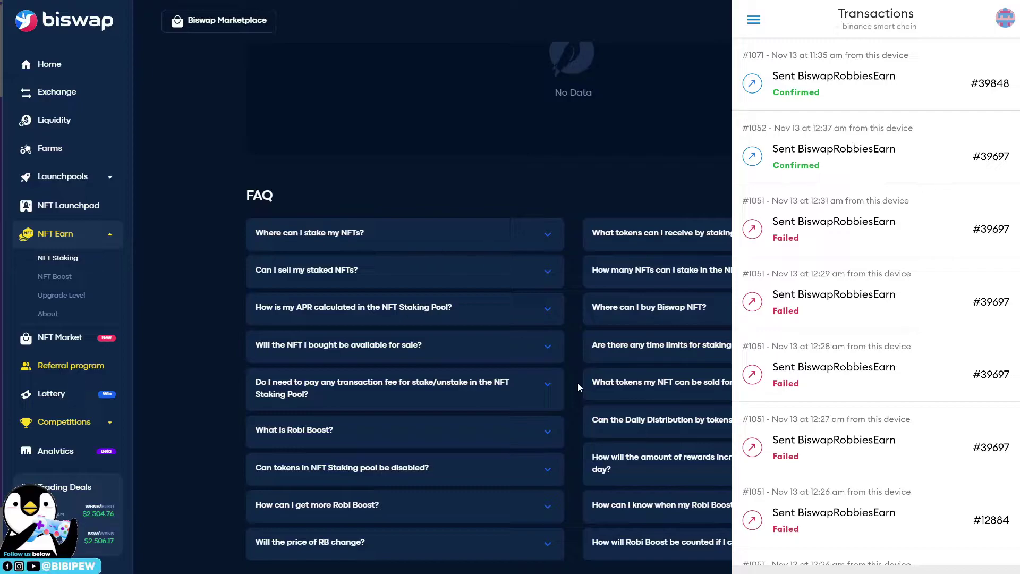
Step: Scroll the NFT Staking page until My NFTs loads, checking the staked Robis at the bottom
scroll(504, 282, "up", 9)
scroll(508, 290, "down", 6)
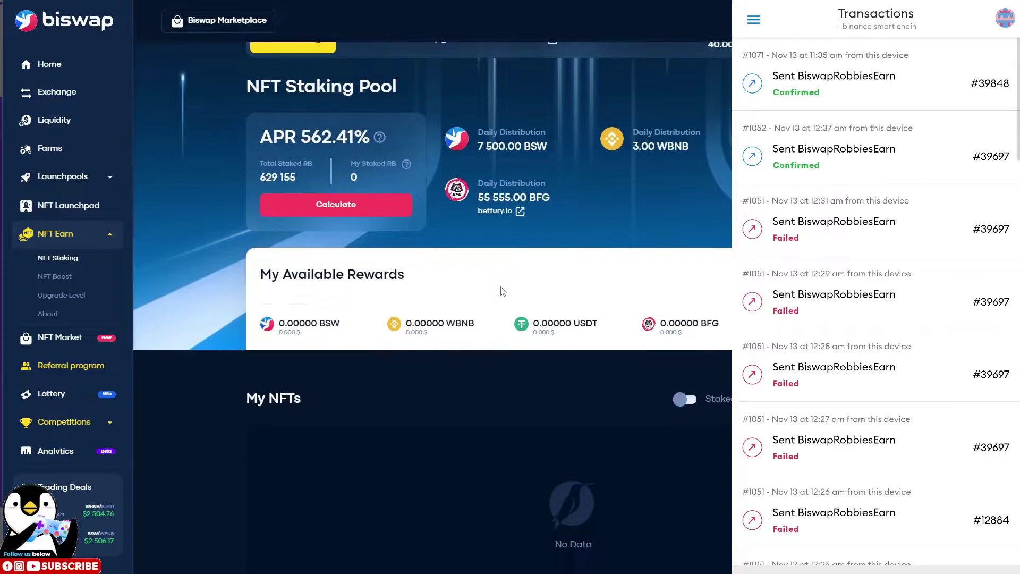
scroll(594, 301, "up", 4)
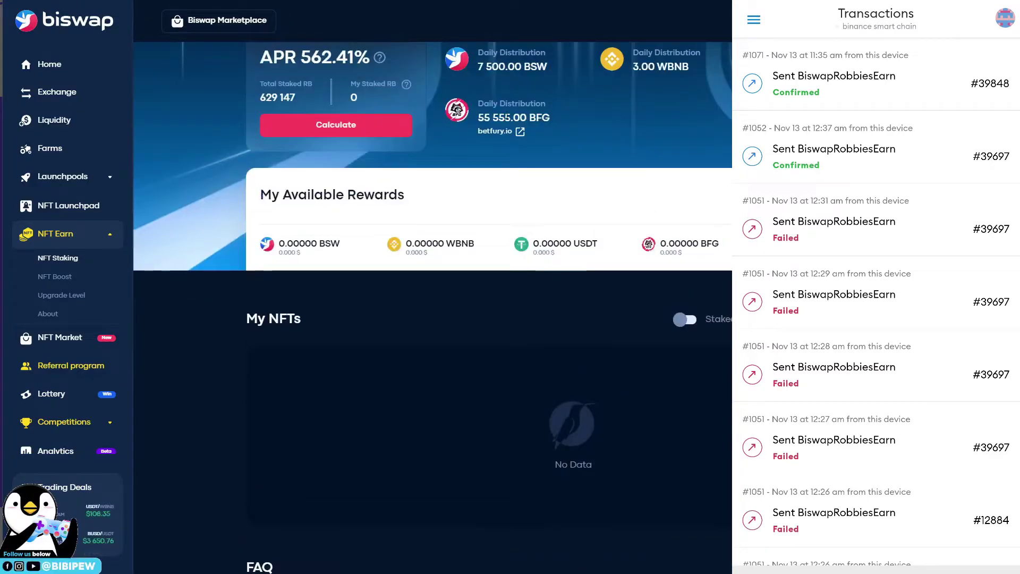
scroll(234, 218, "down", 1)
scroll(233, 218, "down", 5)
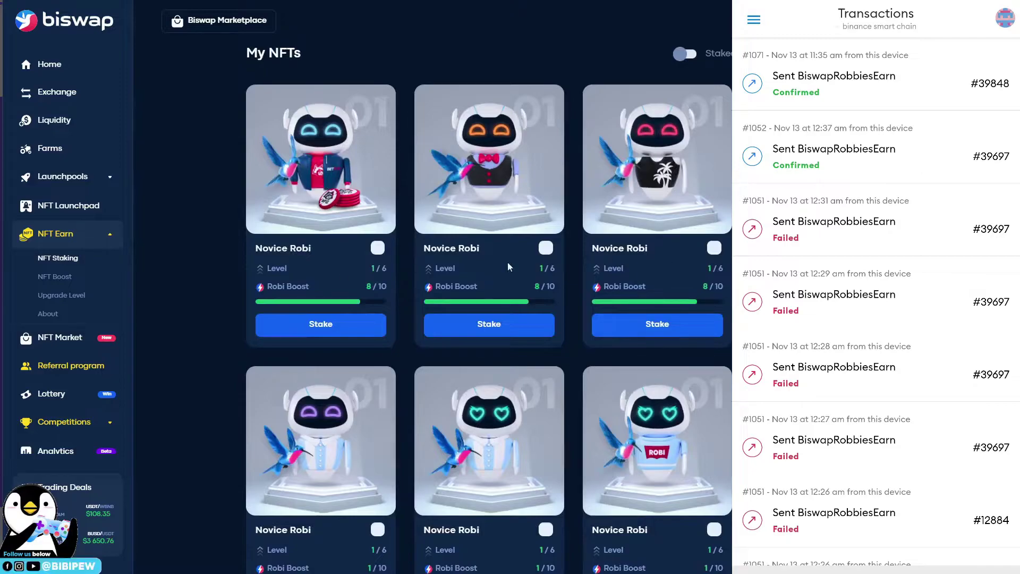
scroll(510, 267, "up", 1)
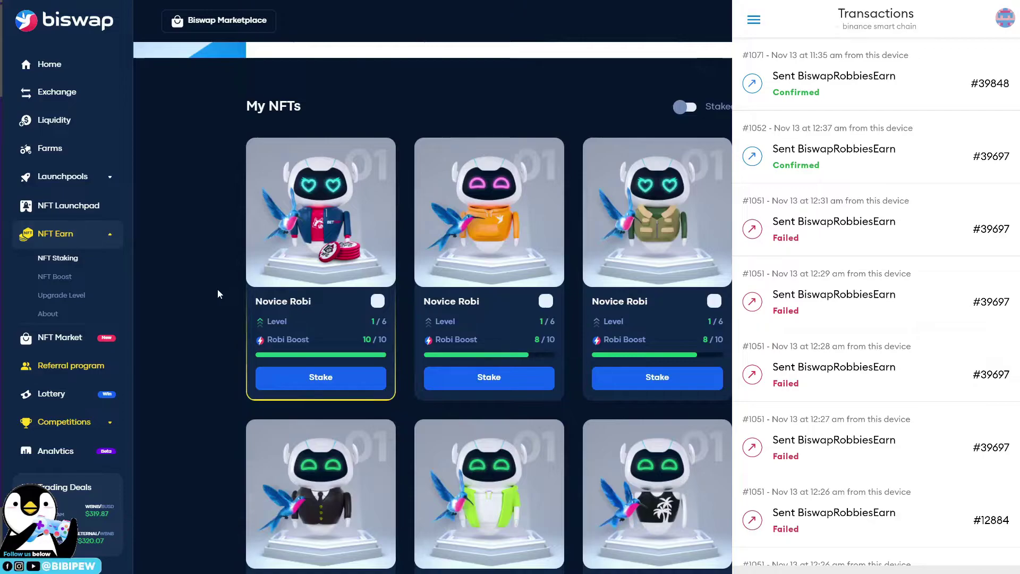
scroll(462, 338, "down", 10)
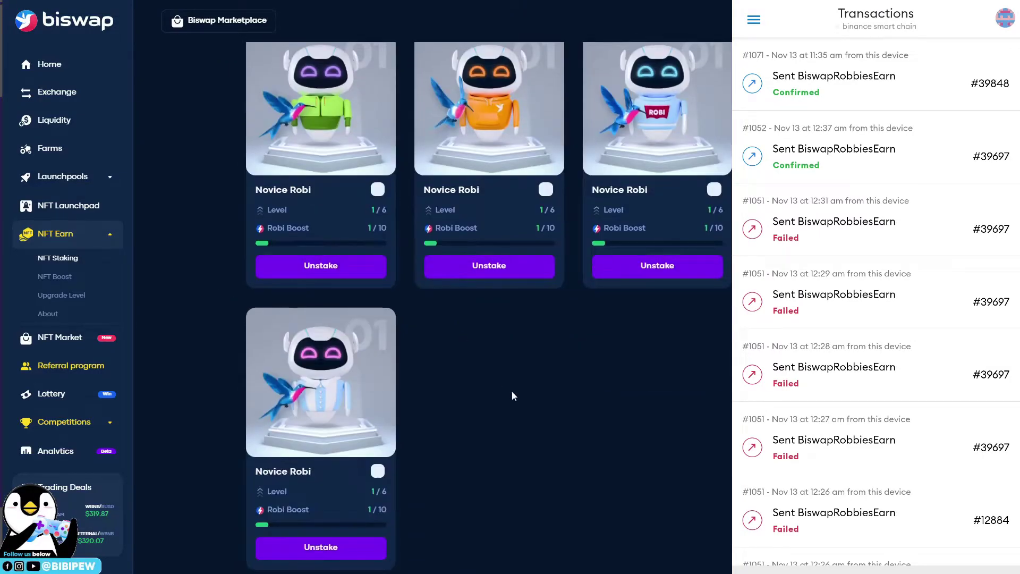
scroll(498, 394, "up", 10)
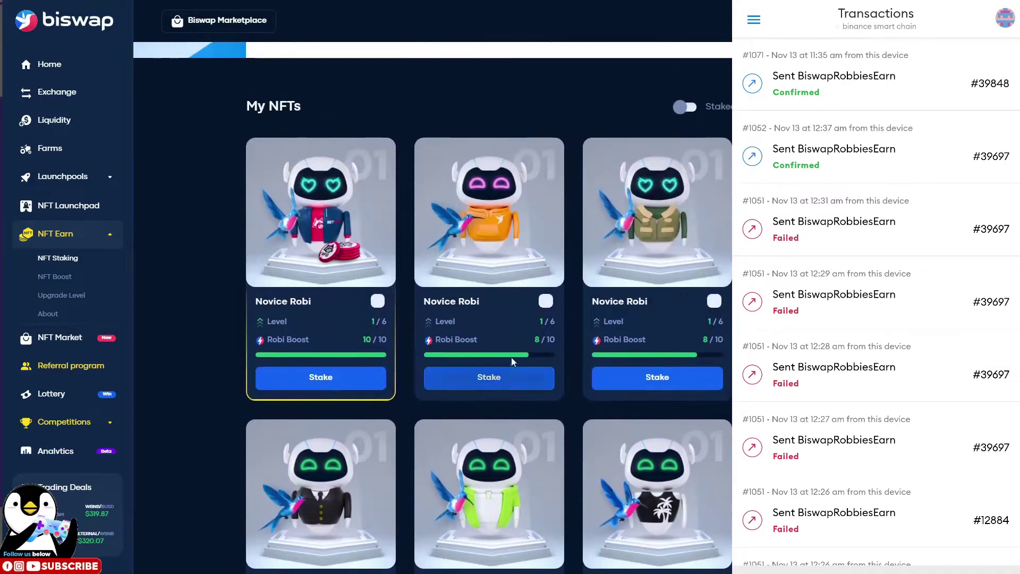
Step: Check Novice Robi #39848's new owner, then start a Send from MetaMask's NFTs tab
left_click(524, 262)
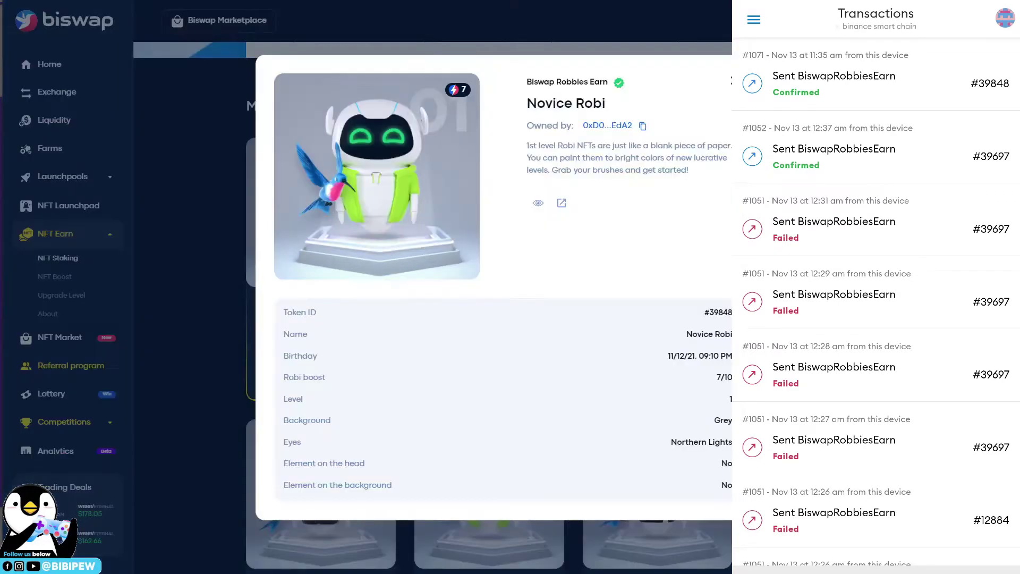
scroll(580, 465, "down", 4)
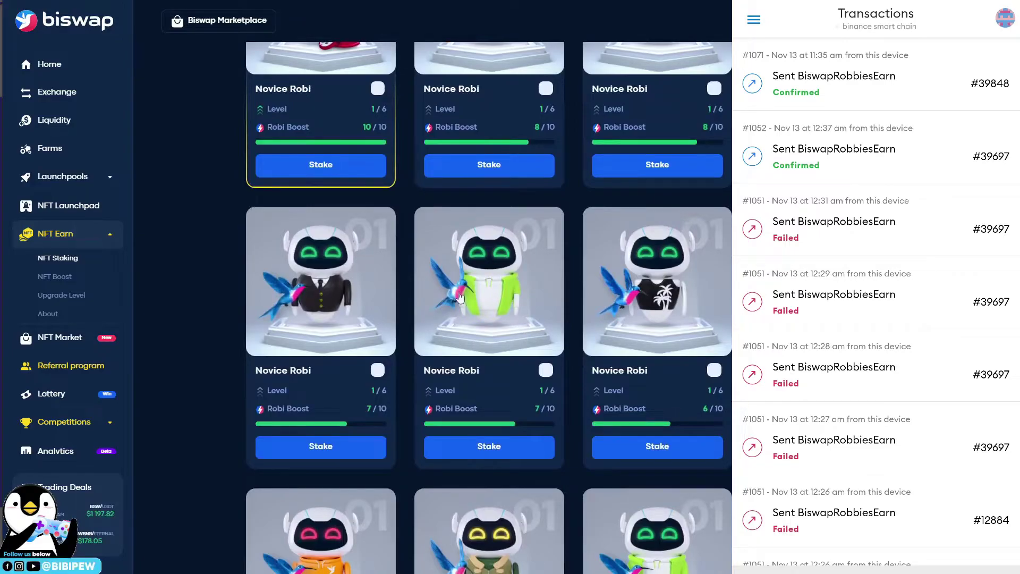
scroll(528, 313, "up", 3)
scroll(530, 314, "up", 2)
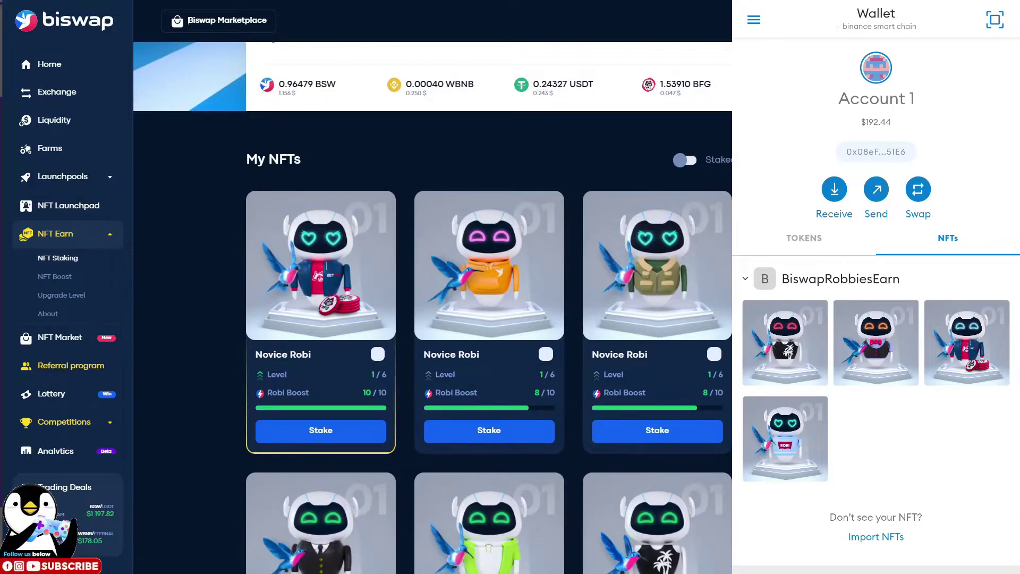
left_click(876, 190)
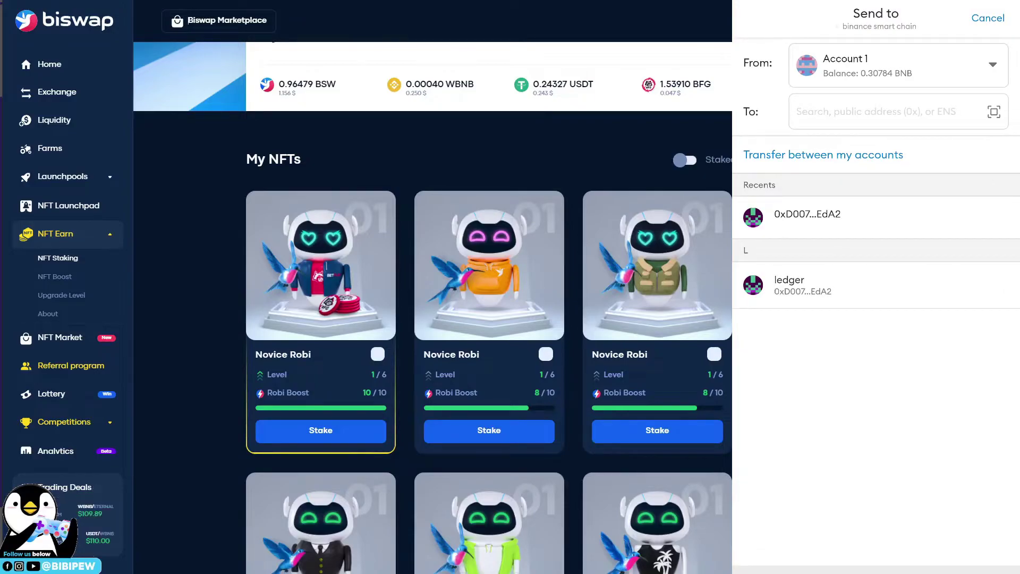
Step: Choose the saved ledger account as recipient and Novice Robi #12884 as the asset
left_click(792, 284)
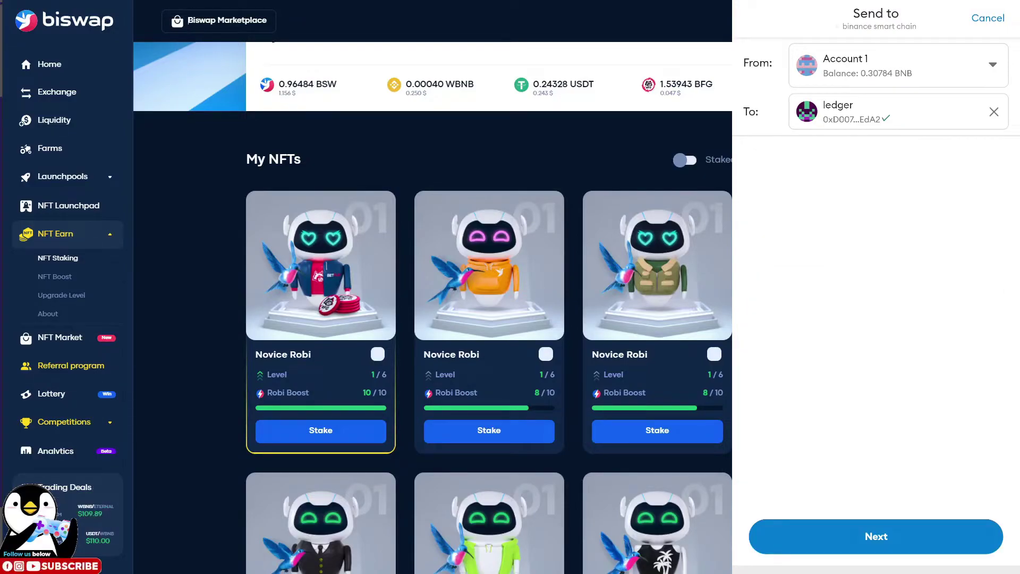
left_click(876, 536)
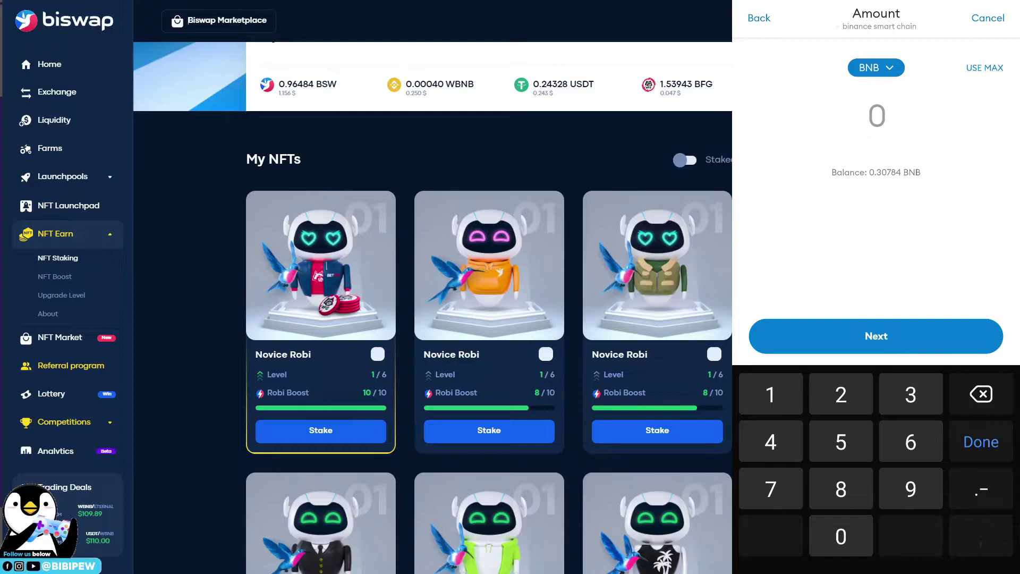
left_click(876, 68)
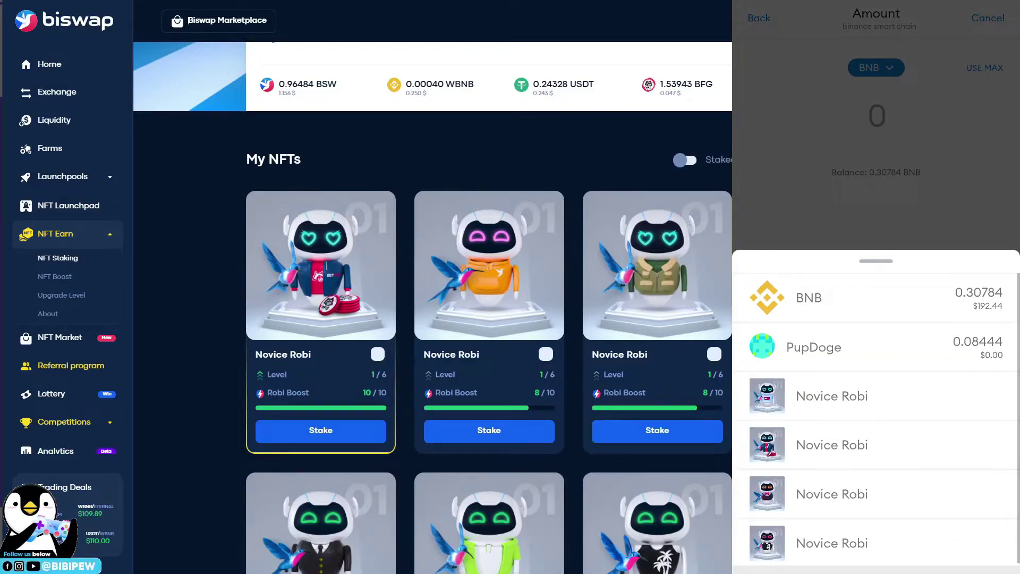
left_click(832, 396)
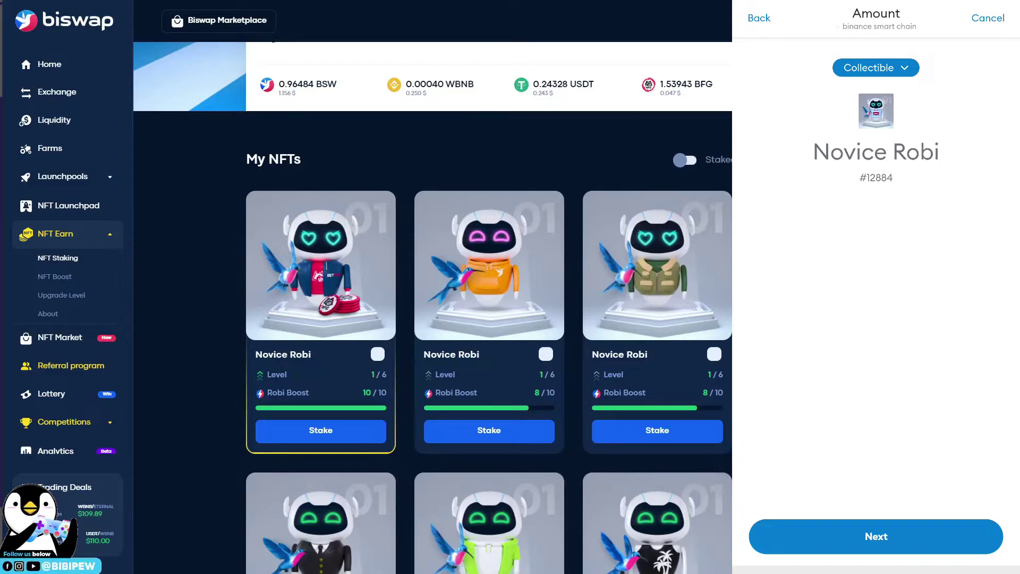
Step: Confirm and submit the Robi #12884 transfer, then close the transaction list
left_click(876, 536)
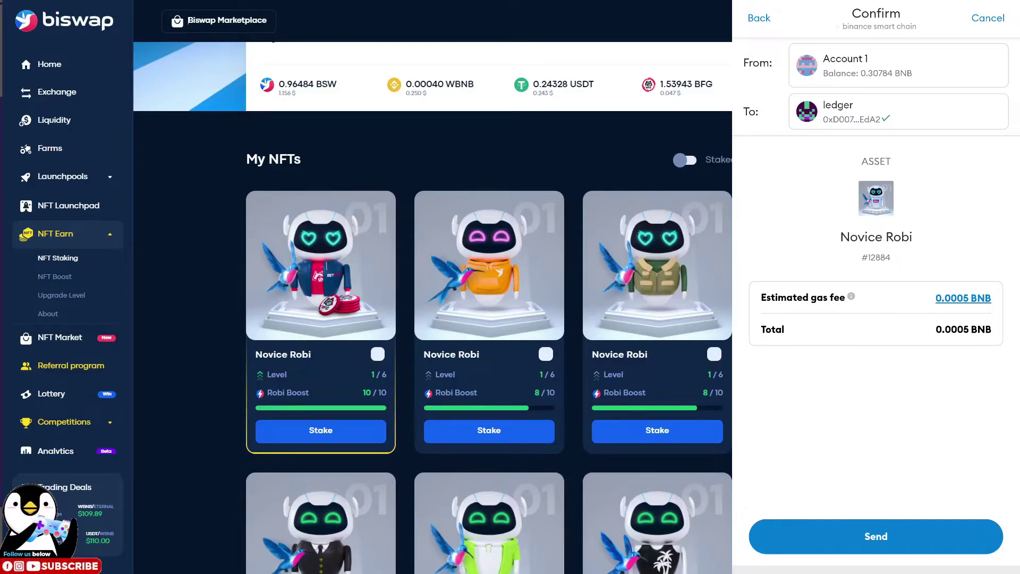
left_click(876, 536)
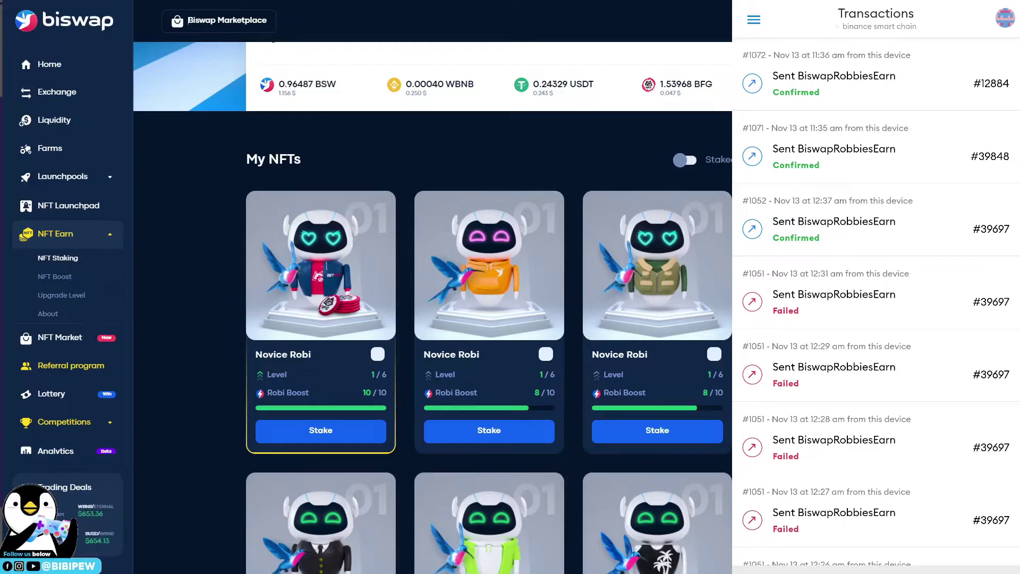
left_click(597, 203)
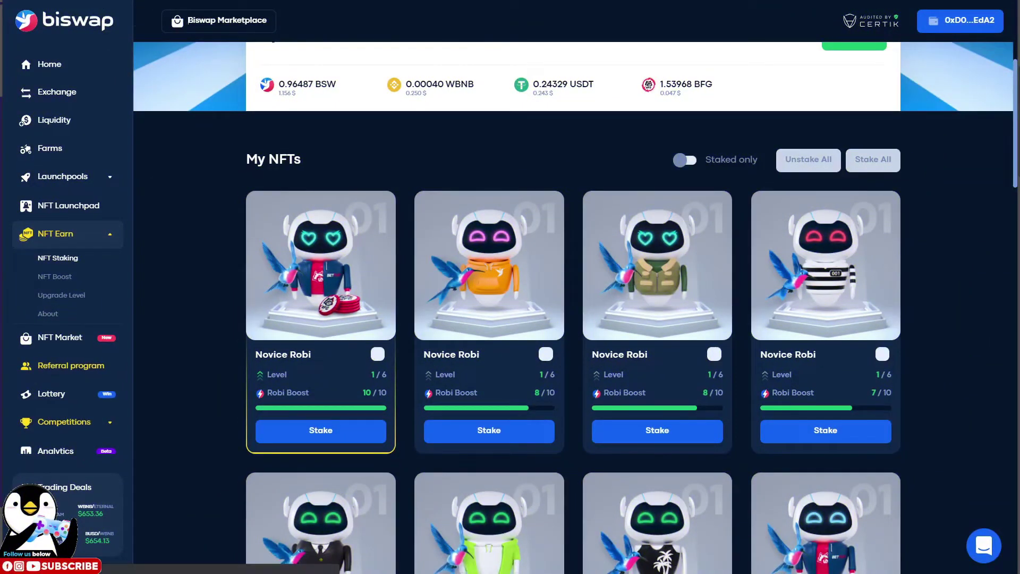
Step: Reload the staking page and check the first, orange-hoodie, striped-shirt and #35109 Robis
key("F5")
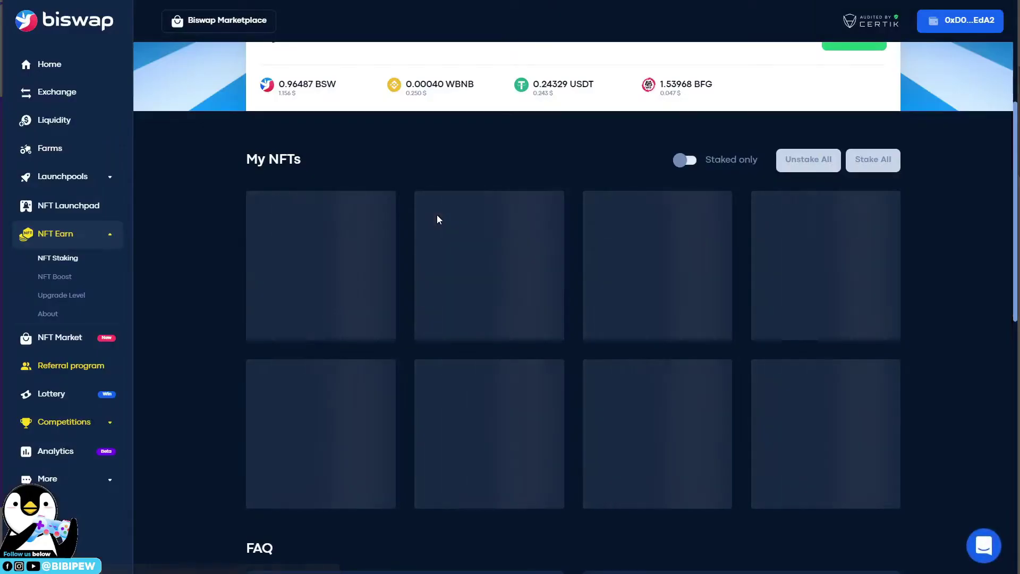
scroll(427, 205, "down", 3)
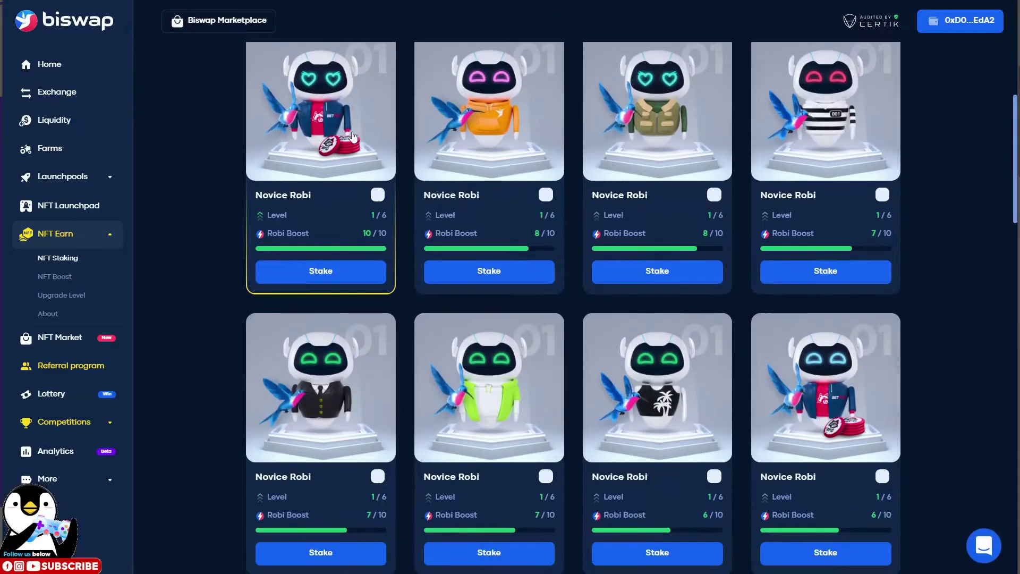
left_click(321, 133)
left_click(950, 192)
left_click(547, 127)
left_click(957, 258)
left_click(898, 236)
left_click(951, 268)
left_click(866, 348)
left_click(949, 333)
Step: Check Robis #6764, #6044, the orange-hoodie one and another card further down
scroll(949, 333, "down", 8)
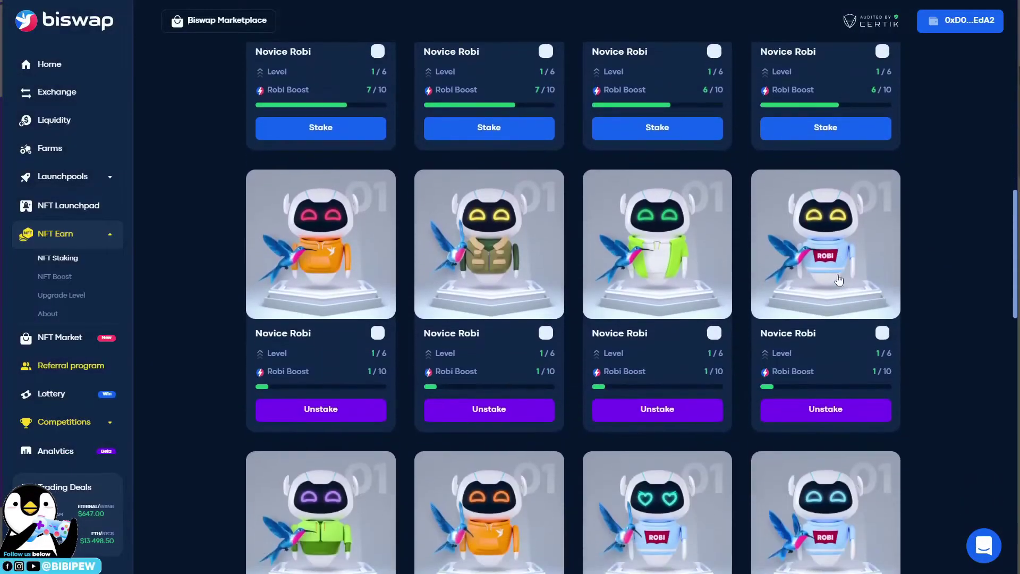
left_click(898, 298)
left_click(950, 296)
left_click(638, 278)
left_click(906, 276)
left_click(531, 261)
left_click(929, 295)
left_click(324, 242)
left_click(863, 184)
scroll(846, 78, "up", 3)
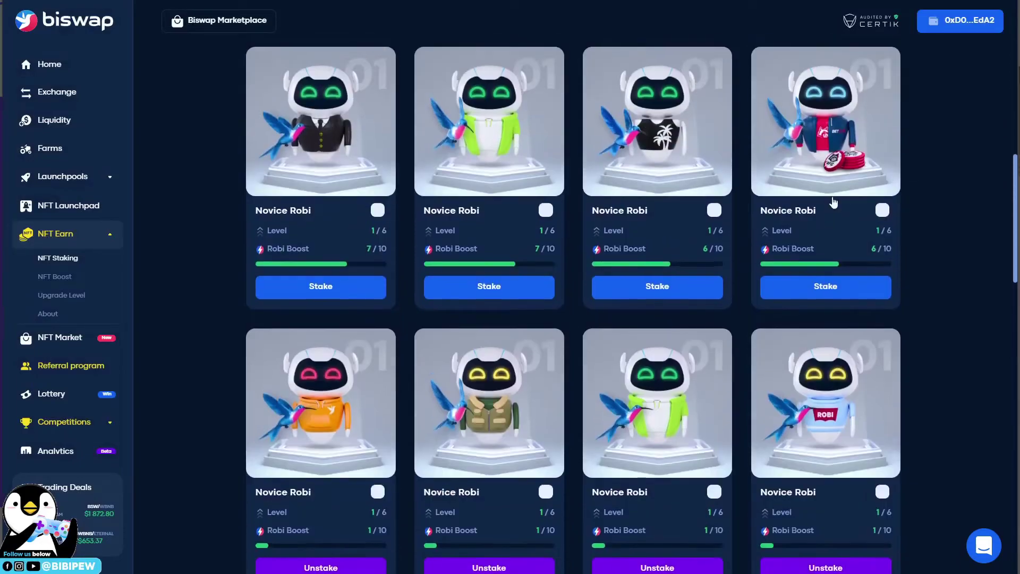
left_click(833, 155)
left_click(950, 228)
left_click(861, 215)
left_click(864, 220)
left_click(821, 251)
Step: Browse more Robi cards down the grid, including Novice Robi #15150
left_click(821, 250)
left_click(421, 153)
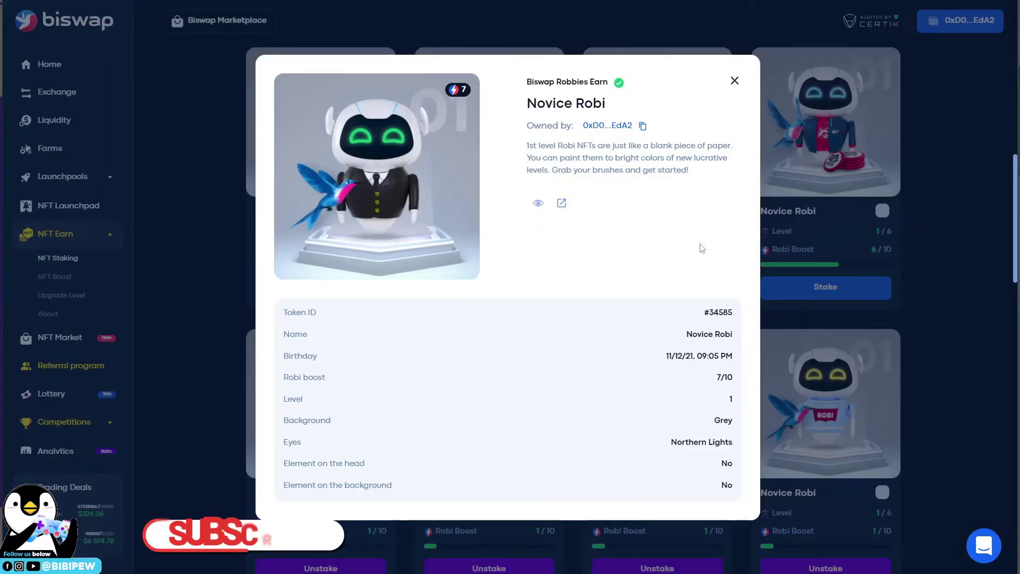
left_click(938, 282)
scroll(908, 300, "down", 4)
scroll(908, 300, "down", 5)
left_click(829, 212)
left_click(914, 276)
left_click(512, 479)
left_click(829, 212)
Step: Check the green-vest, orange and green Robis, then open heart-eyed Robi #12884's details
left_click(321, 207)
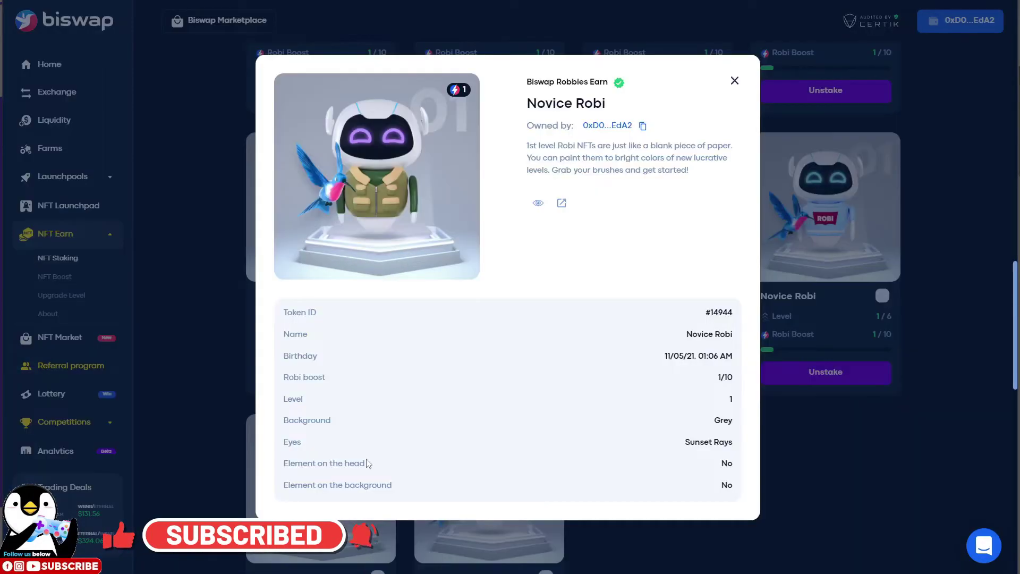
left_click(829, 212)
left_click(512, 213)
key("Escape")
left_click(394, 282)
key("Escape")
left_click(723, 318)
left_click(776, 449)
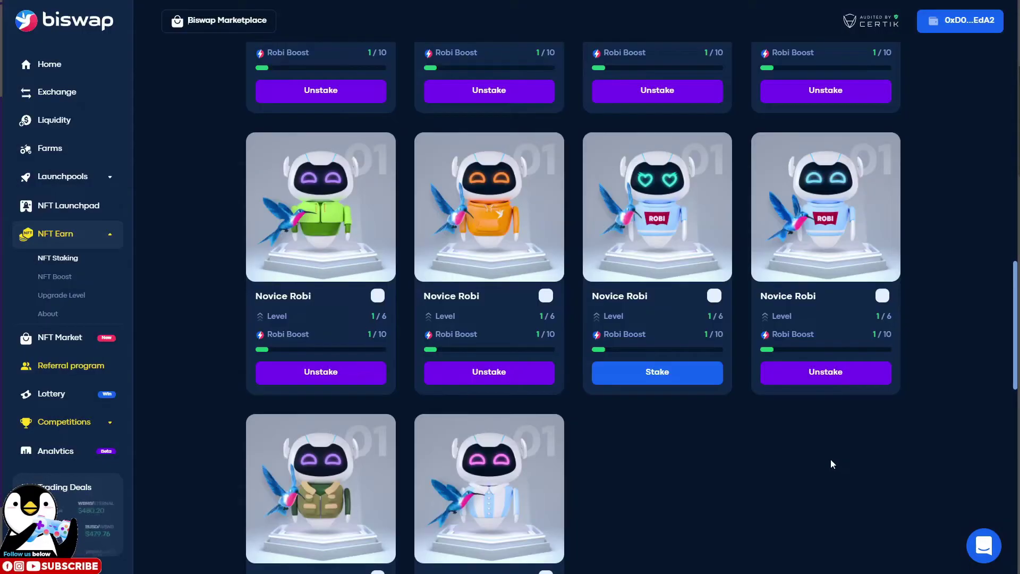
left_click(691, 253)
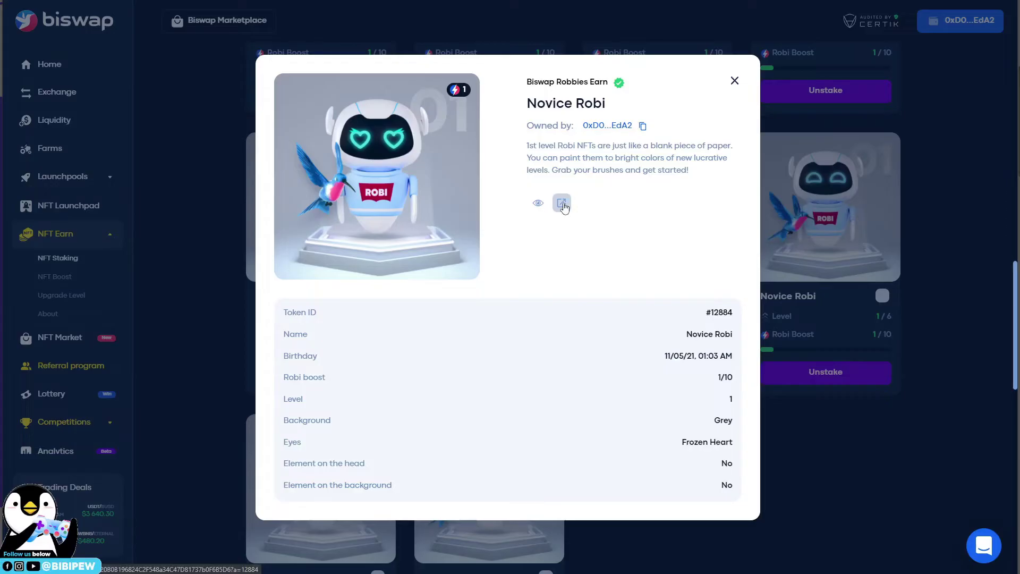
left_click(563, 204)
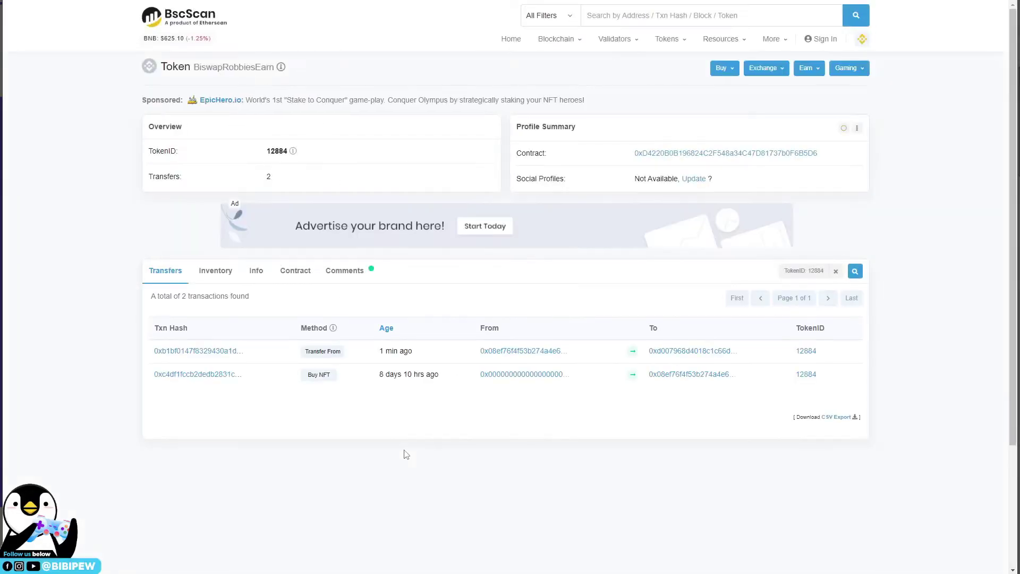
scroll(405, 451, "down", 2)
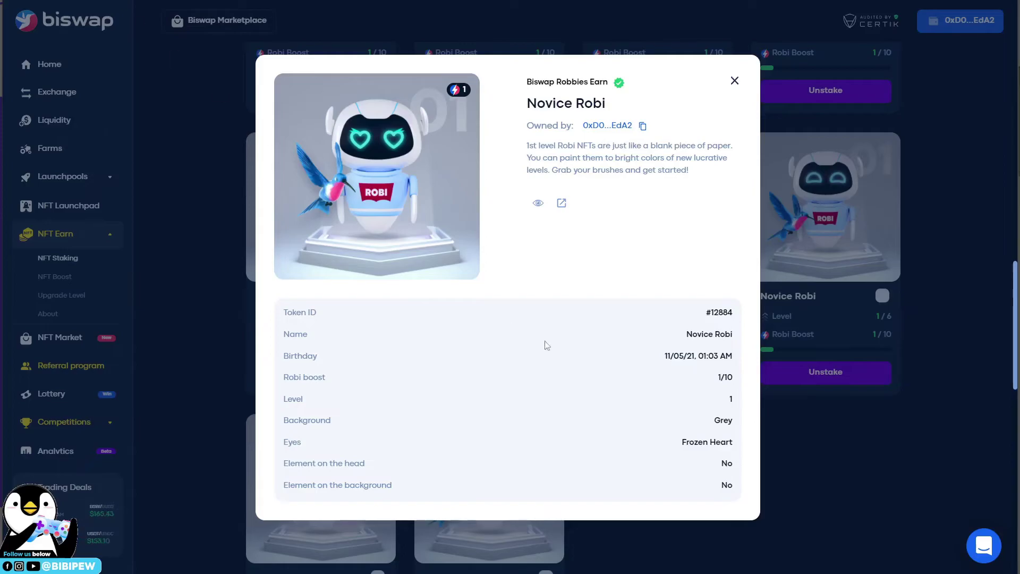
Step: Close the Robi details and view the pool summary: APR 563.08%, 9 RB staked
left_click(734, 81)
scroll(850, 408, "up", 15)
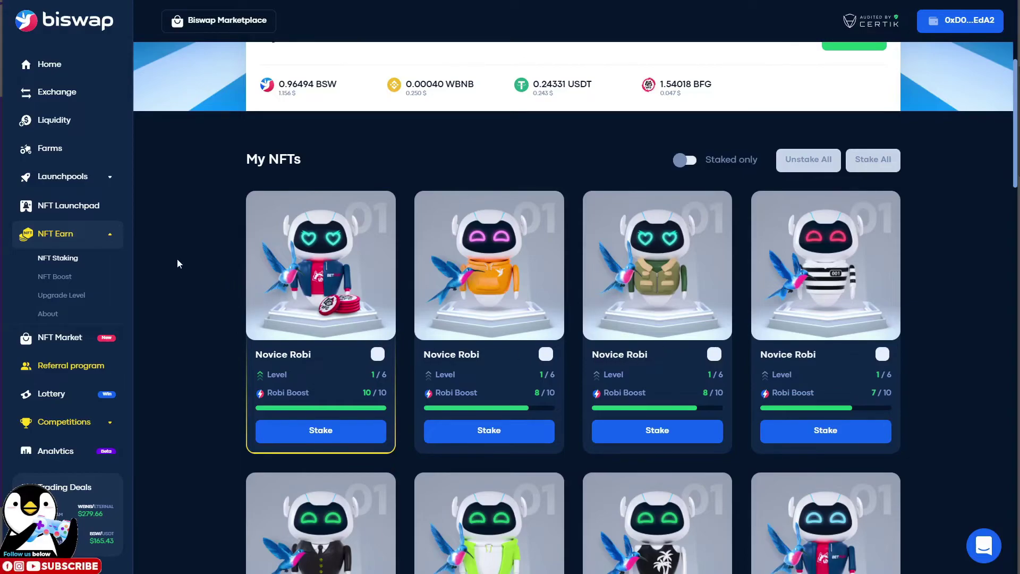
scroll(178, 264, "up", 5)
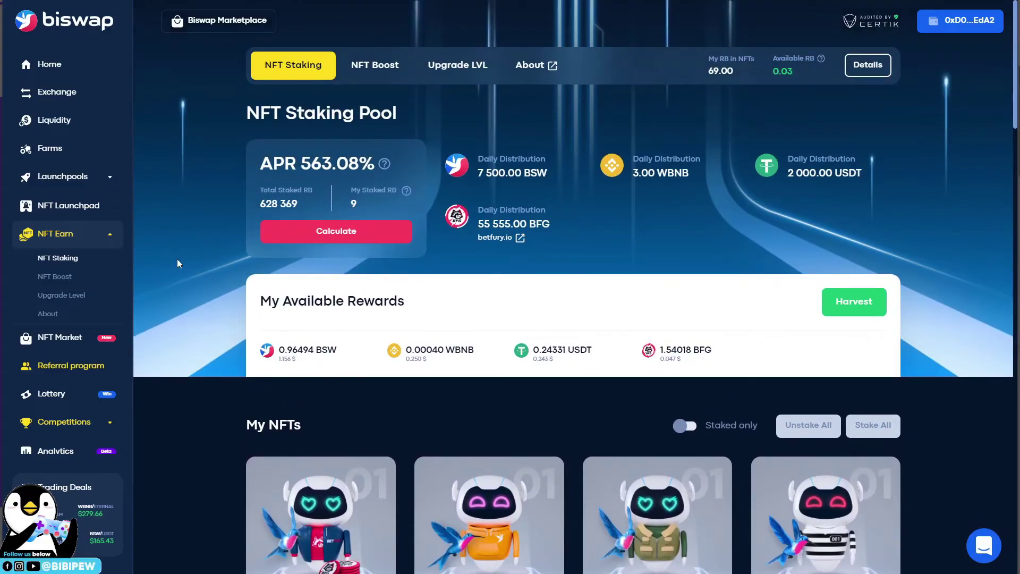
scroll(186, 263, "down", 3)
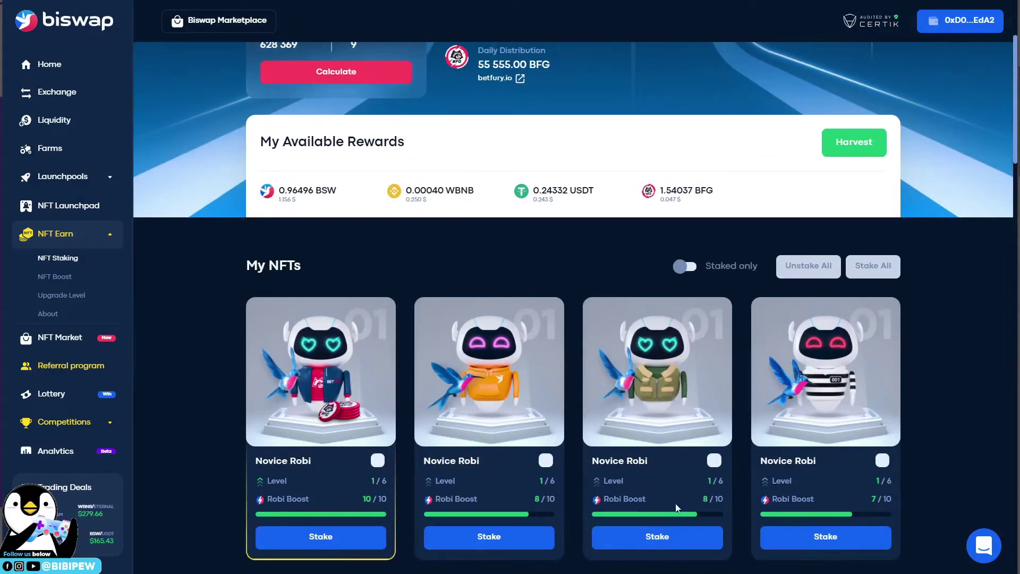
scroll(401, 257, "up", 3)
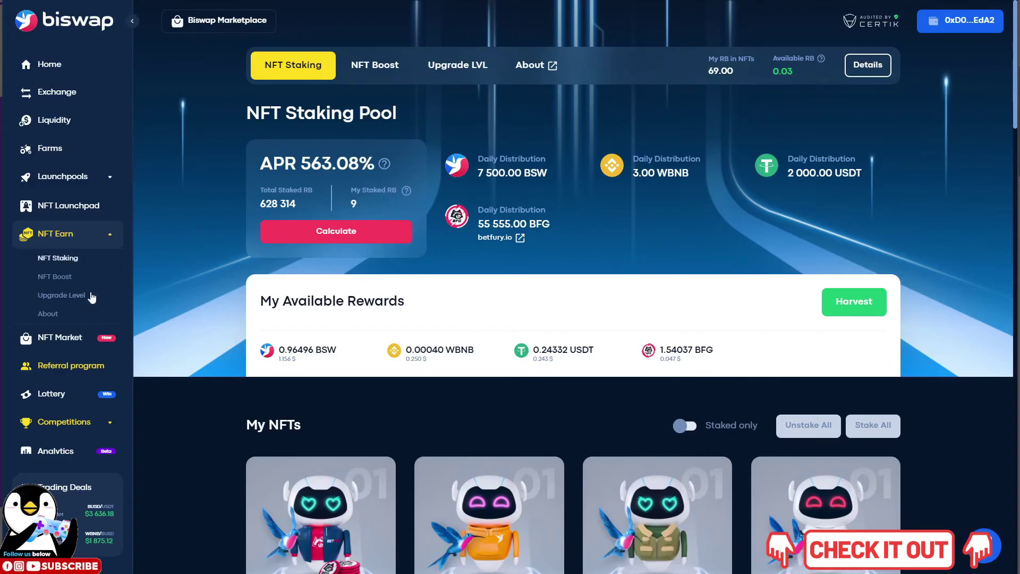
Step: View the Referral program dashboard (0/0 friends), then return to the Biswap home page
left_click(71, 365)
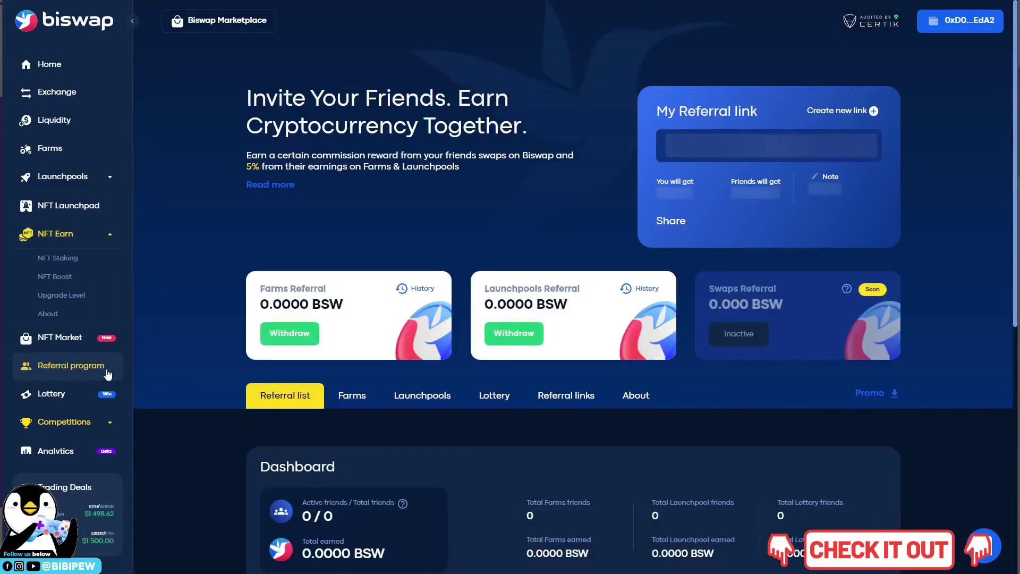
scroll(219, 374, "down", 6)
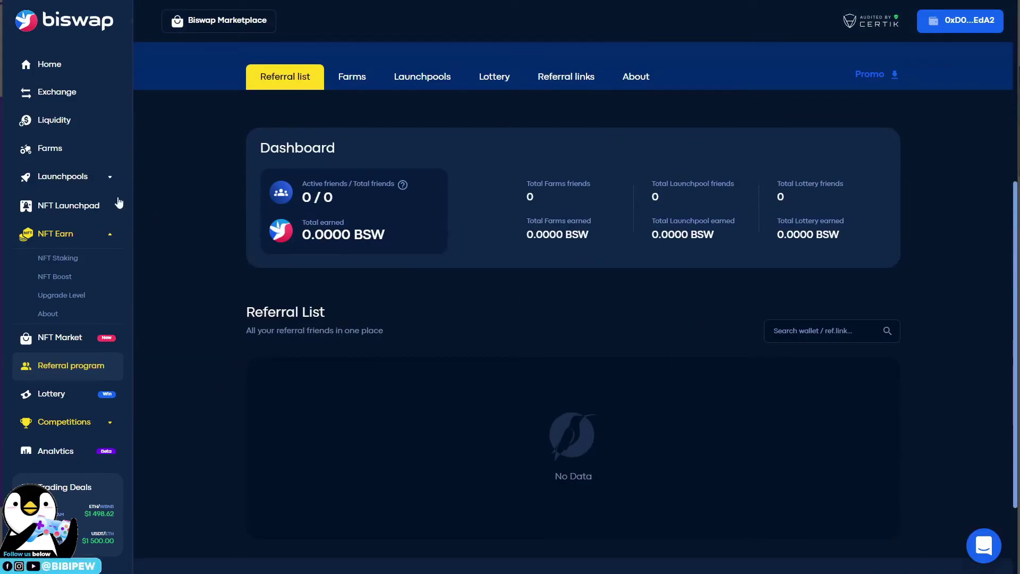
left_click(40, 67)
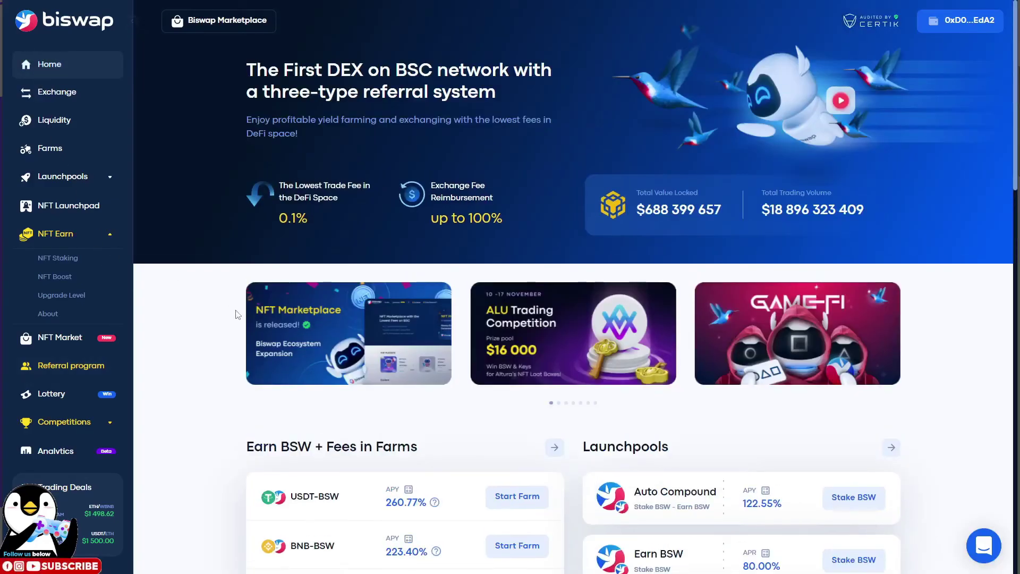